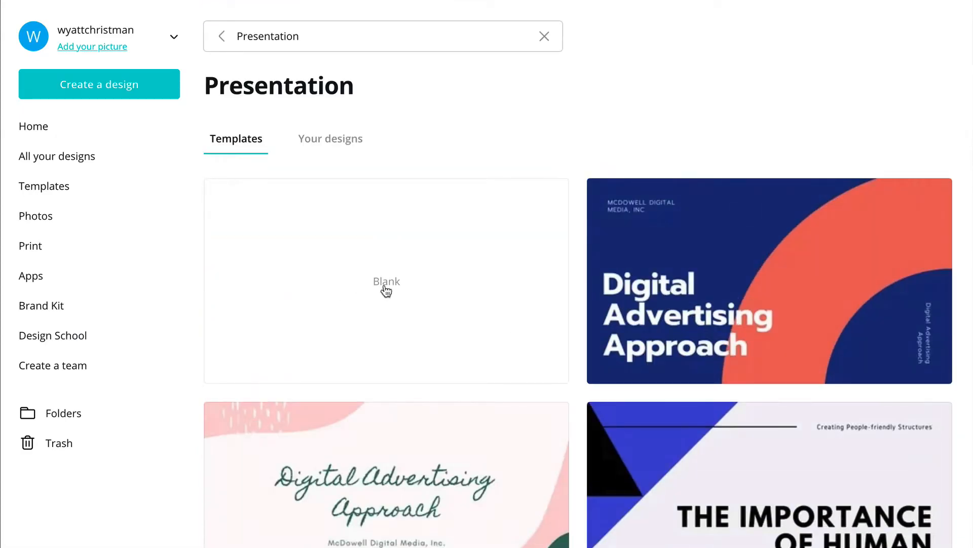
Create a blank 16:9 presentation and browse the stock photos offered for it.
left_click(387, 289)
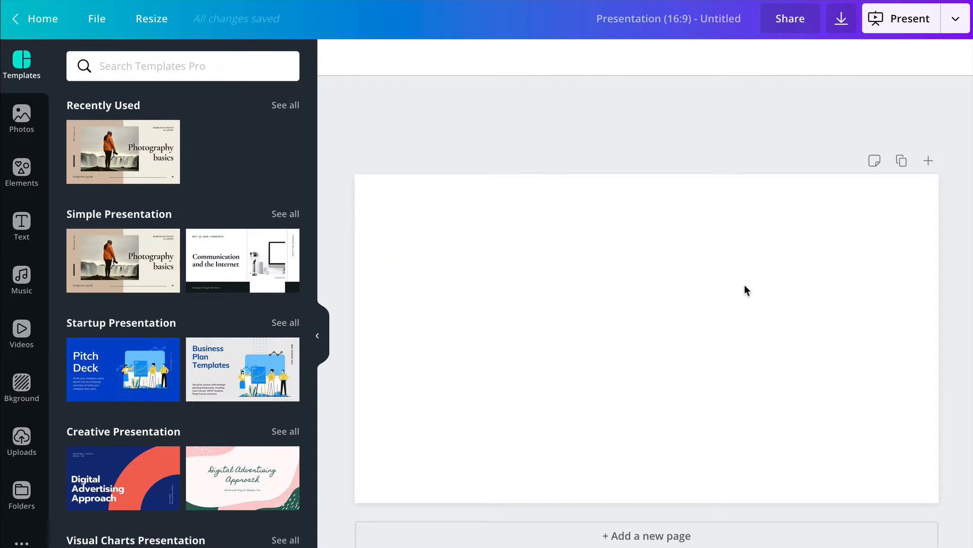
left_click(28, 131)
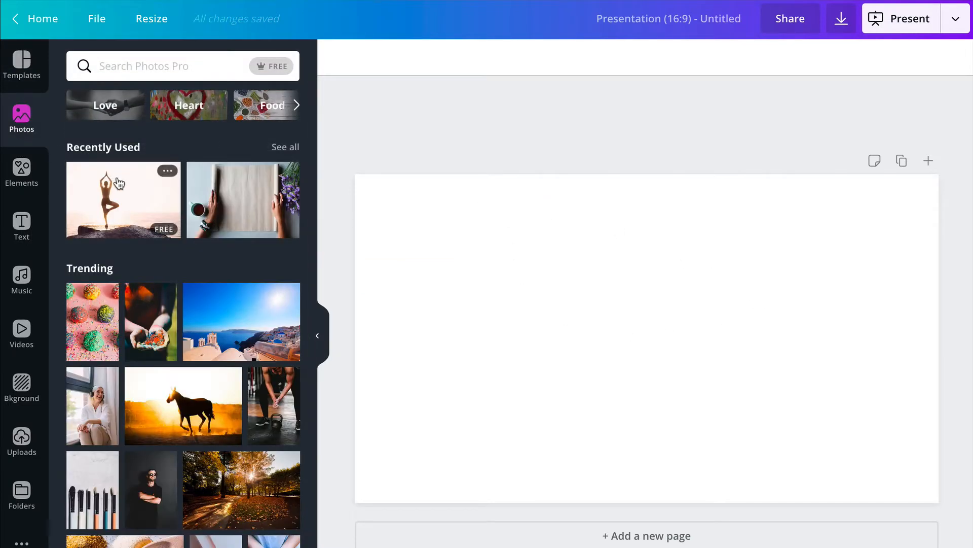
scroll(122, 184, "down", 1)
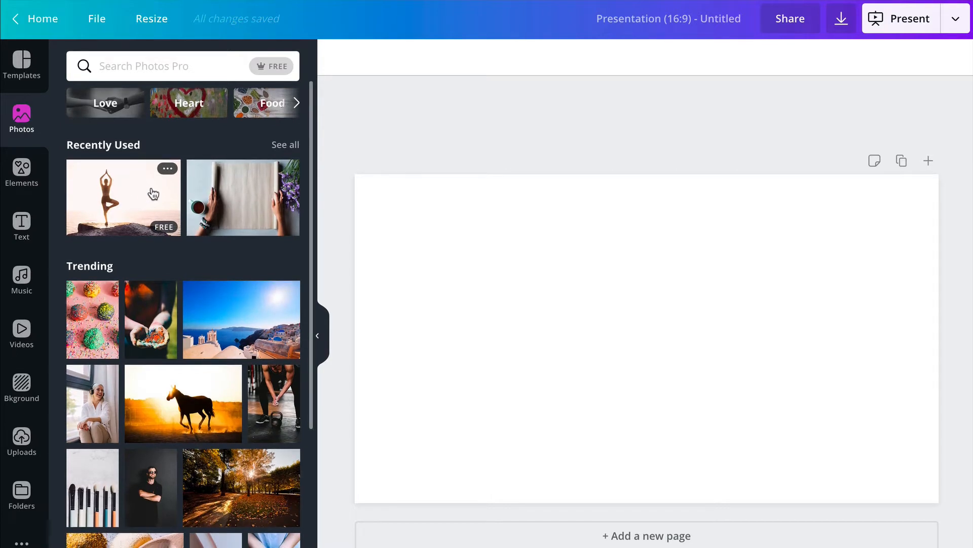
scroll(153, 193, "down", 2)
scroll(153, 194, "up", 2)
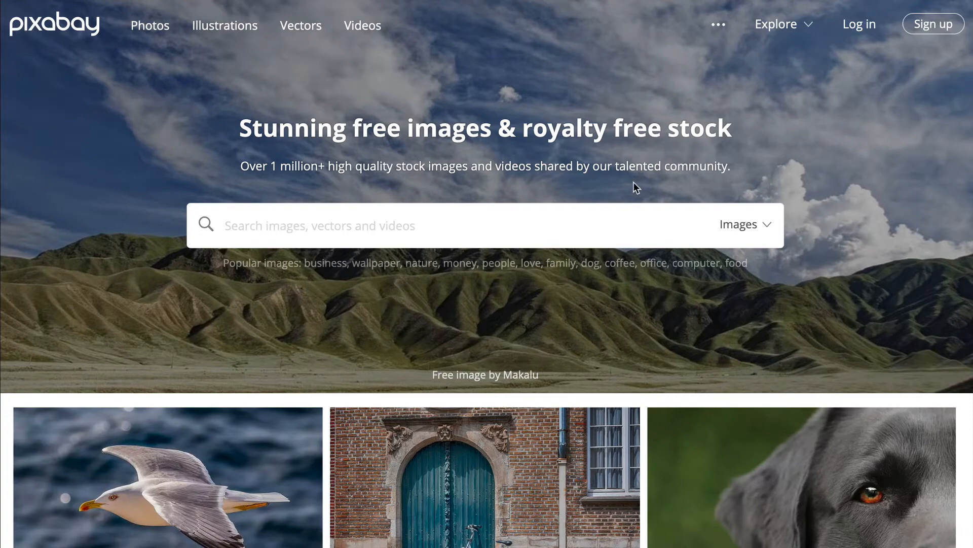
On Pixabay, look through the free computer images and download the photo of the iMac on a wooden desk.
scroll(635, 183, "down", 6)
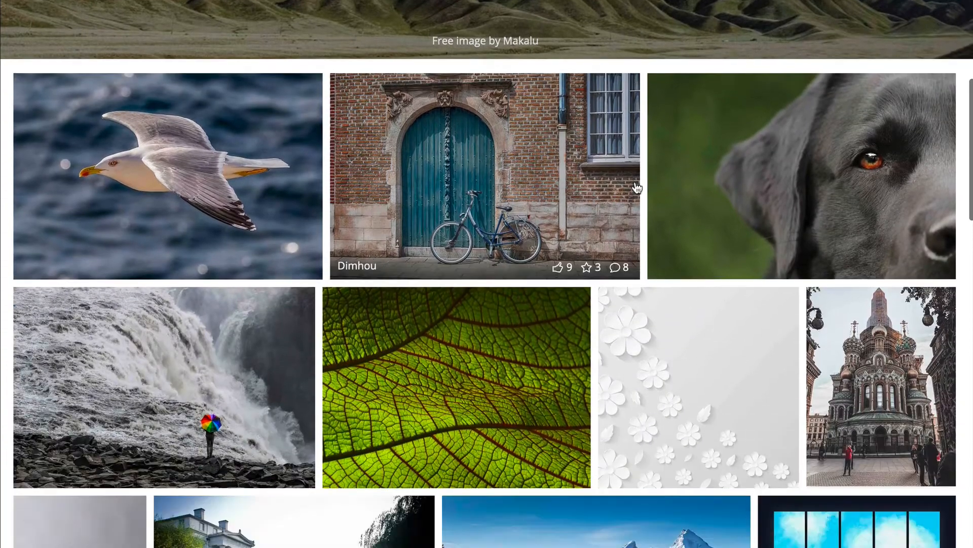
scroll(637, 188, "up", 6)
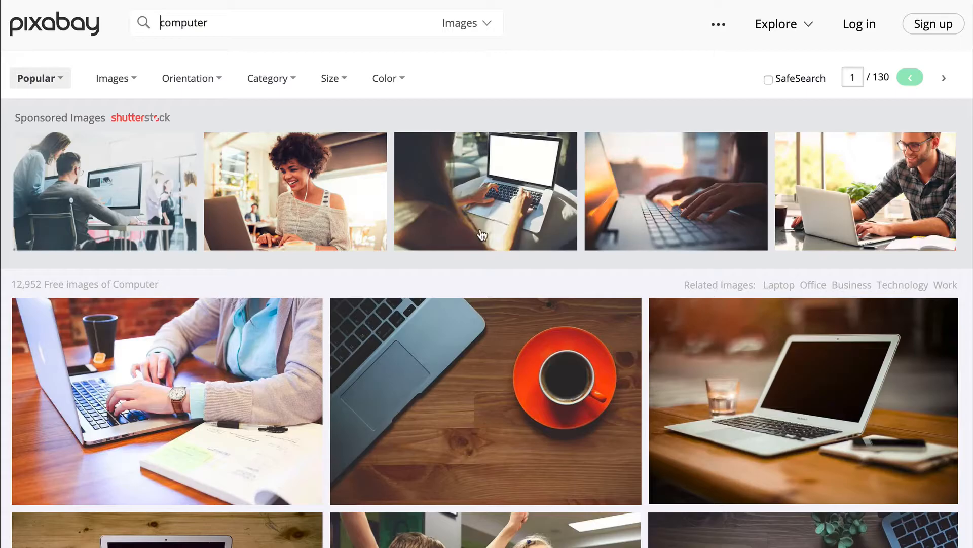
scroll(508, 270, "down", 4)
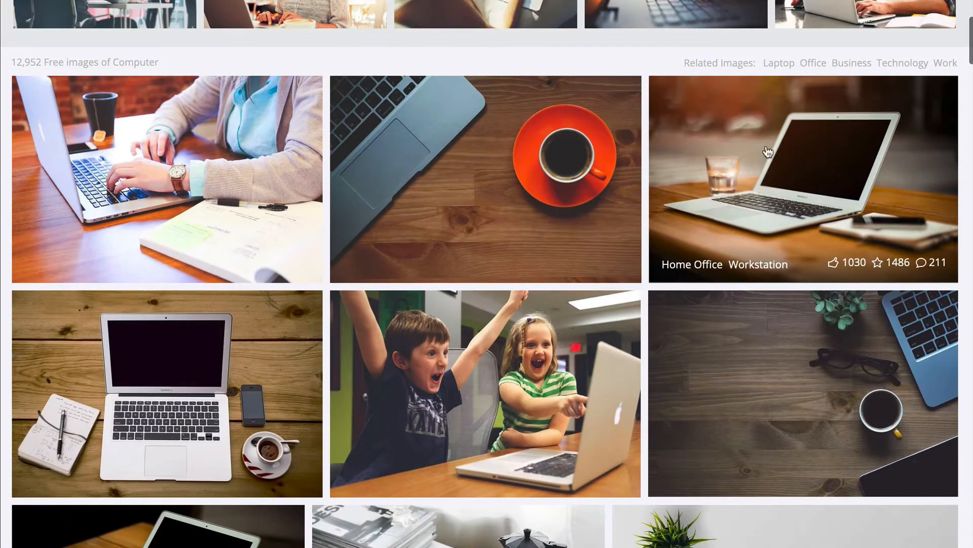
scroll(815, 184, "down", 4)
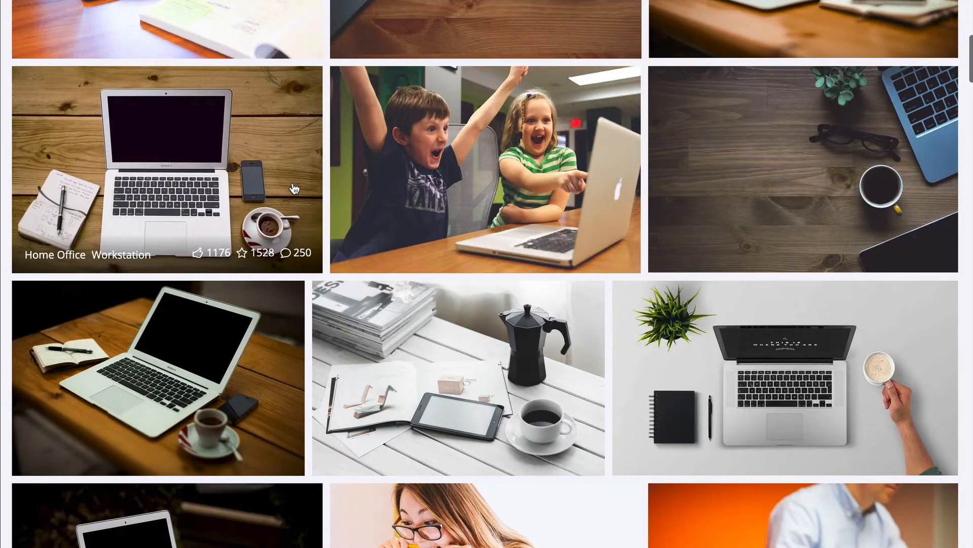
scroll(285, 178, "down", 10)
scroll(295, 187, "down", 9)
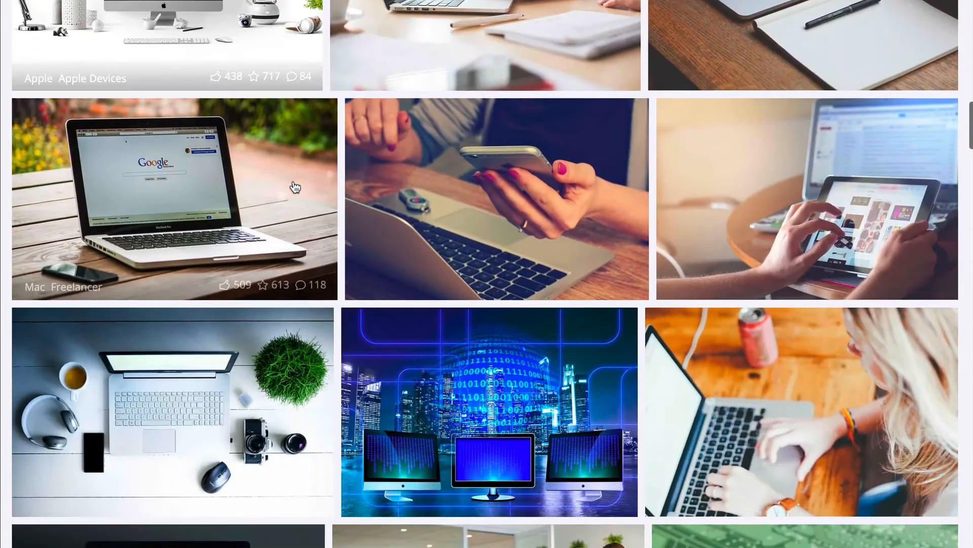
scroll(295, 188, "down", 4)
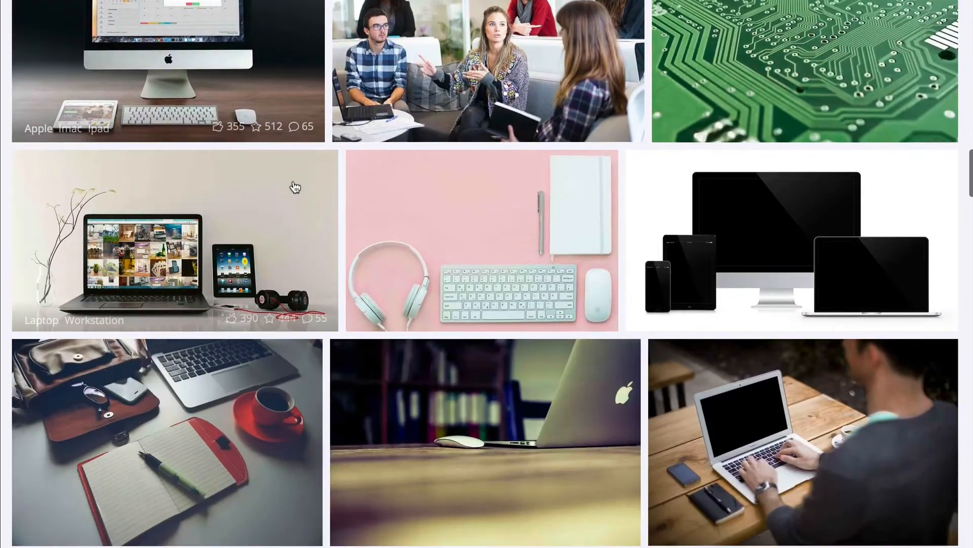
scroll(294, 188, "up", 3)
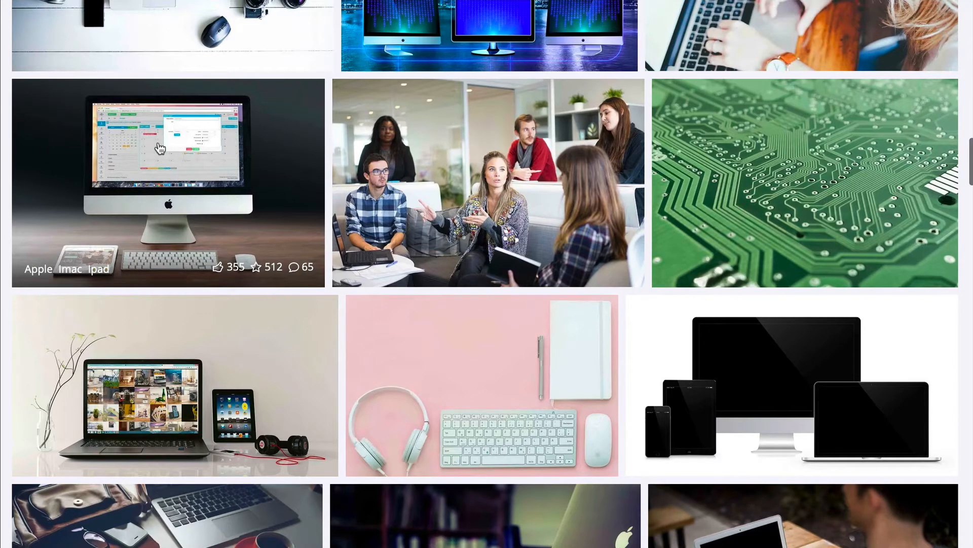
left_click(227, 219)
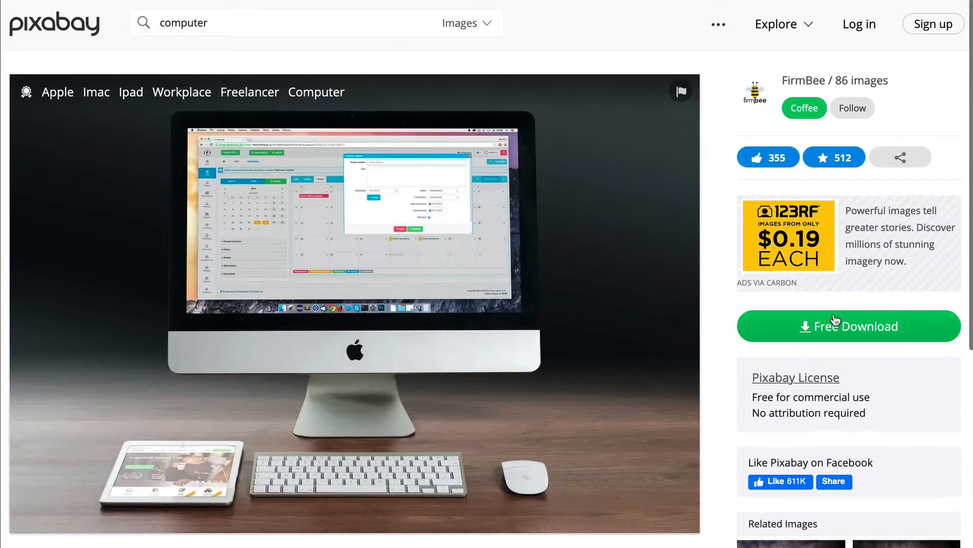
left_click(808, 327)
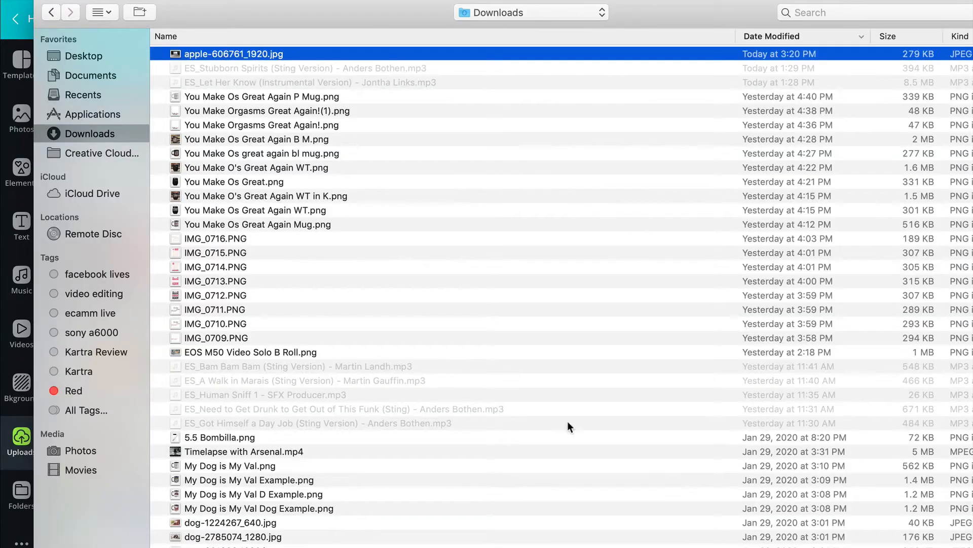
Upload apple-606761_1920.jpg from the Downloads folder and add it to the blank slide.
key("Return")
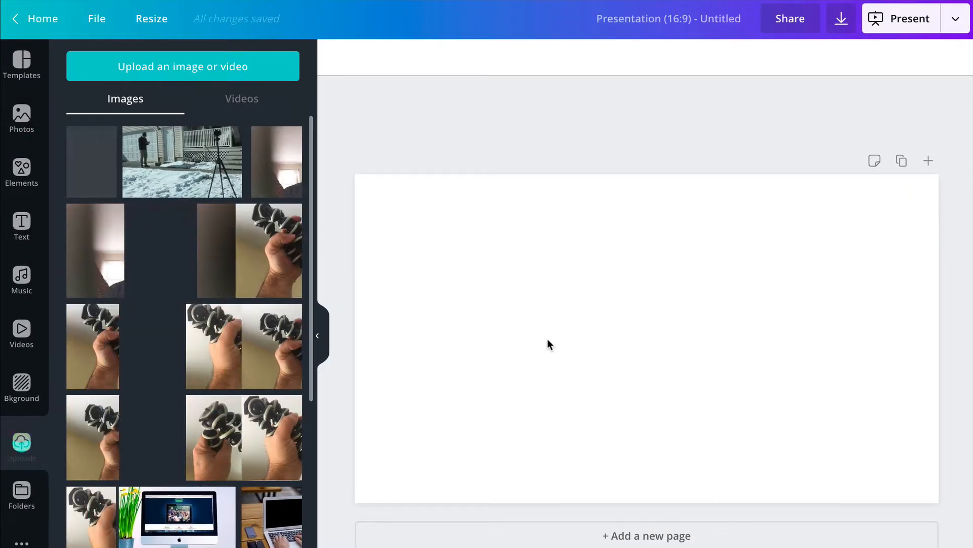
left_click(116, 163)
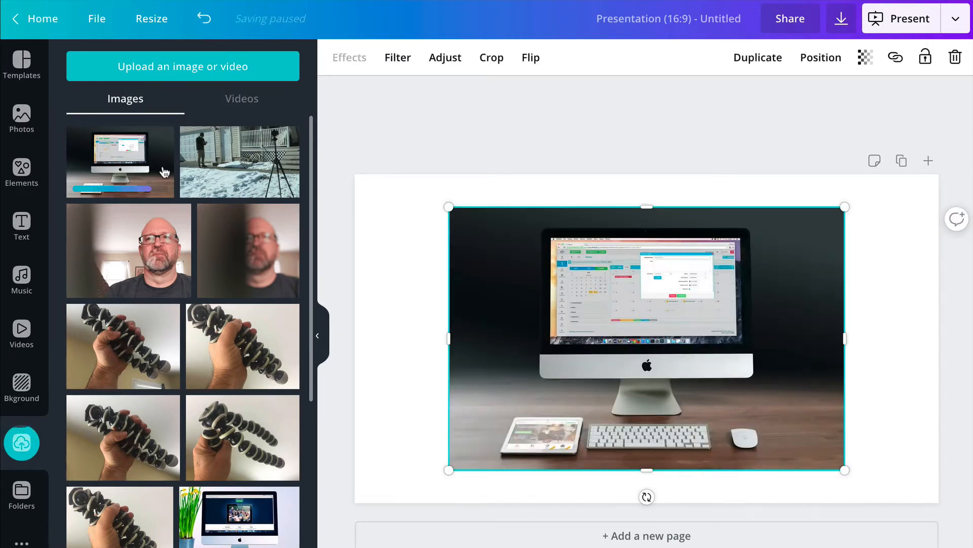
left_click(21, 62)
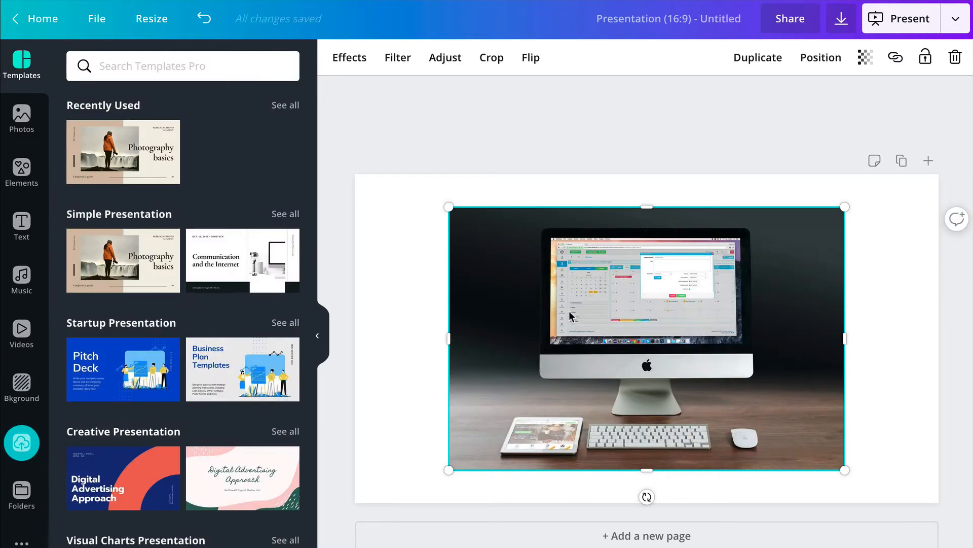
Enlarge the iMac photo from its corners until it covers the whole slide.
left_click_drag(449, 207, 330, 187)
left_click_drag(845, 471, 934, 537)
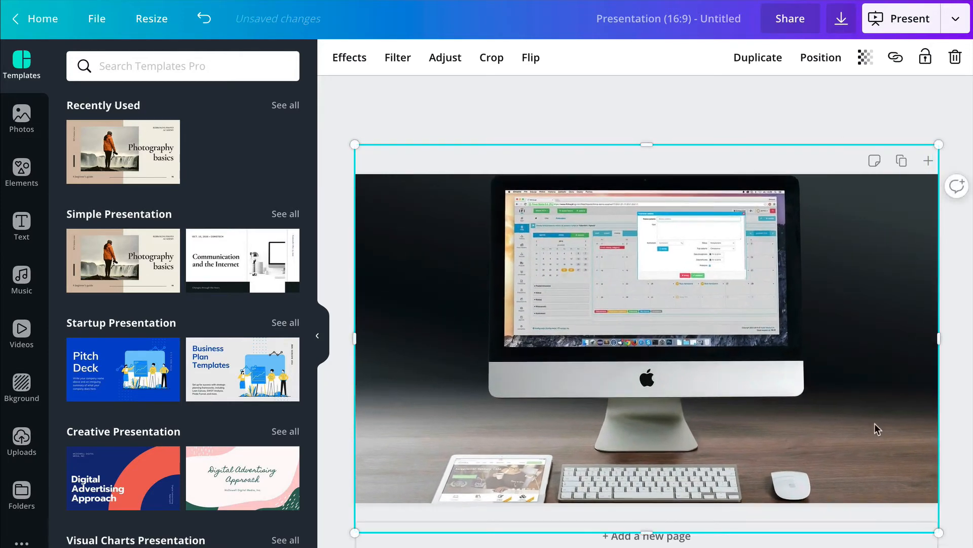
mouse_move(876, 428)
left_mouse_down()
mouse_move(877, 437)
mouse_move(876, 428)
left_mouse_up()
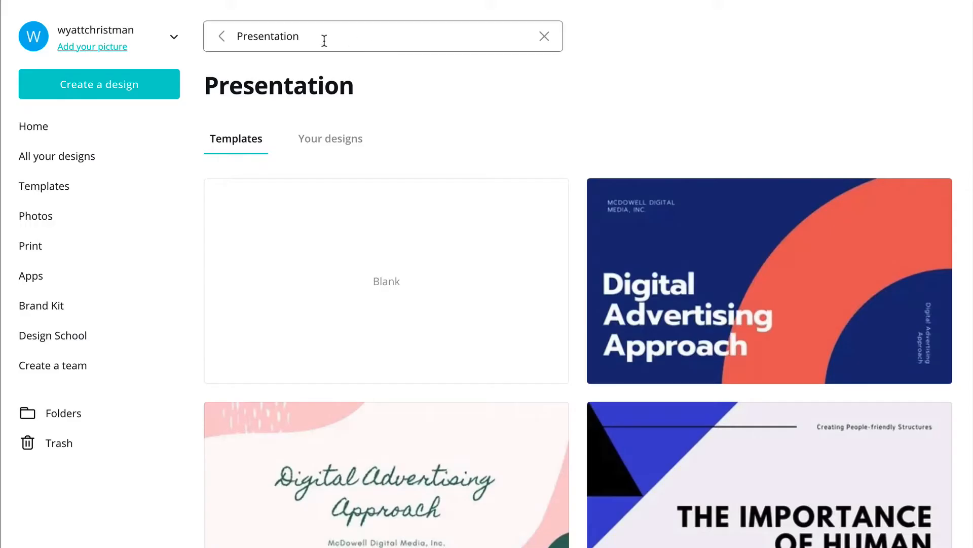
Search the design templates for "book cover" and look through the available cover designs.
left_click_drag(322, 37, 177, 30)
left_click(221, 36)
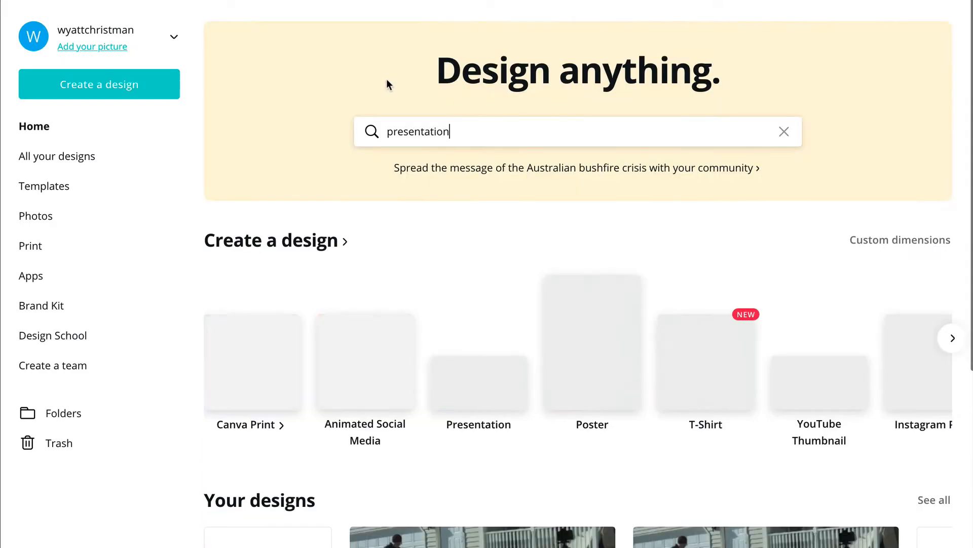
left_click(463, 132)
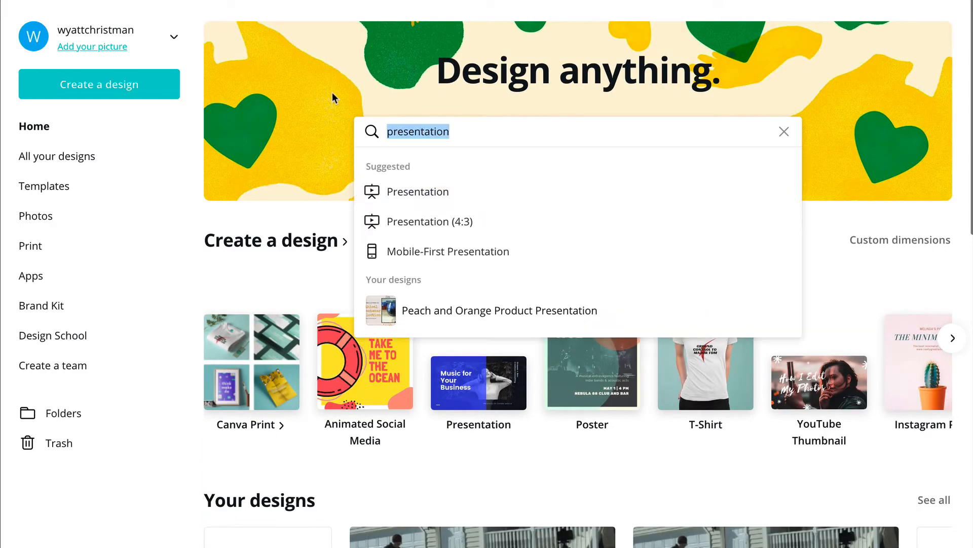
type("book")
type(" cov")
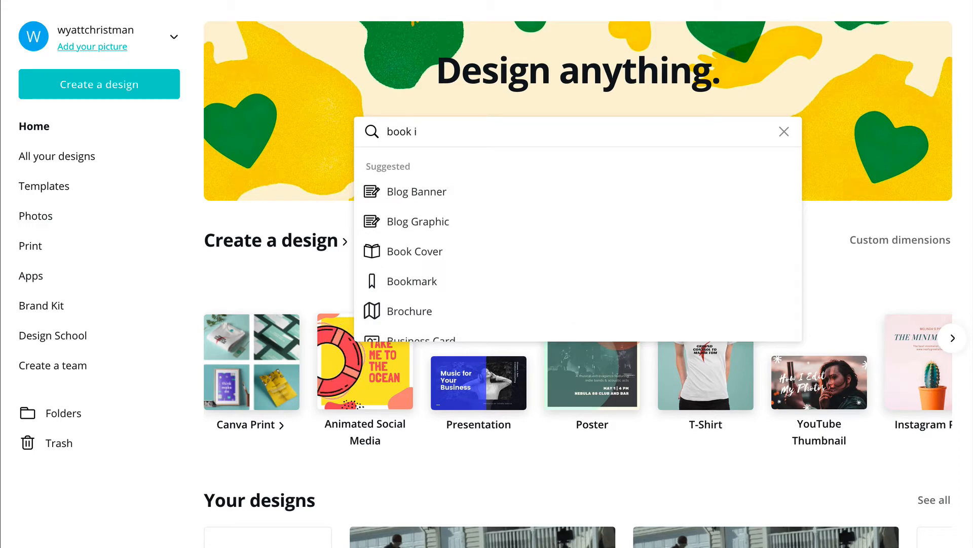
type("er")
key("Return")
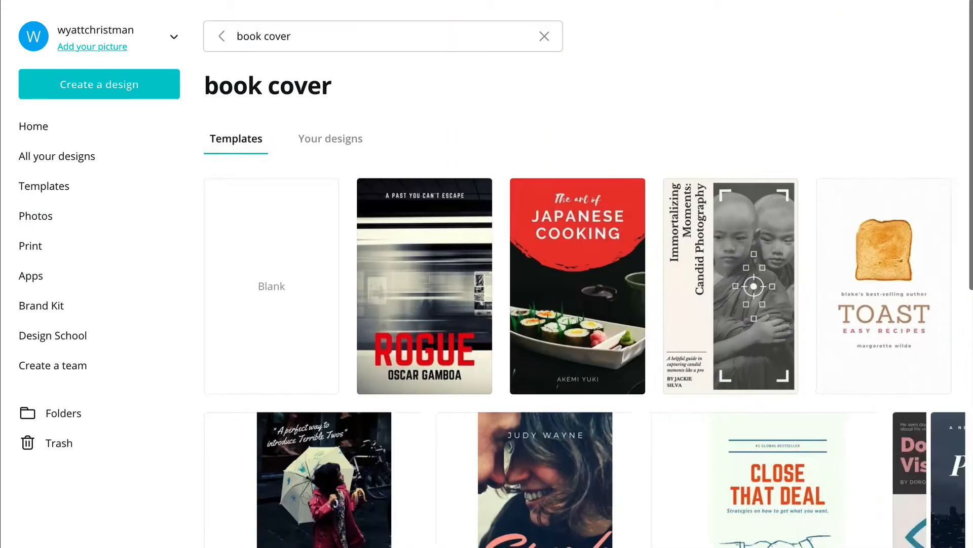
scroll(549, 199, "down", 10)
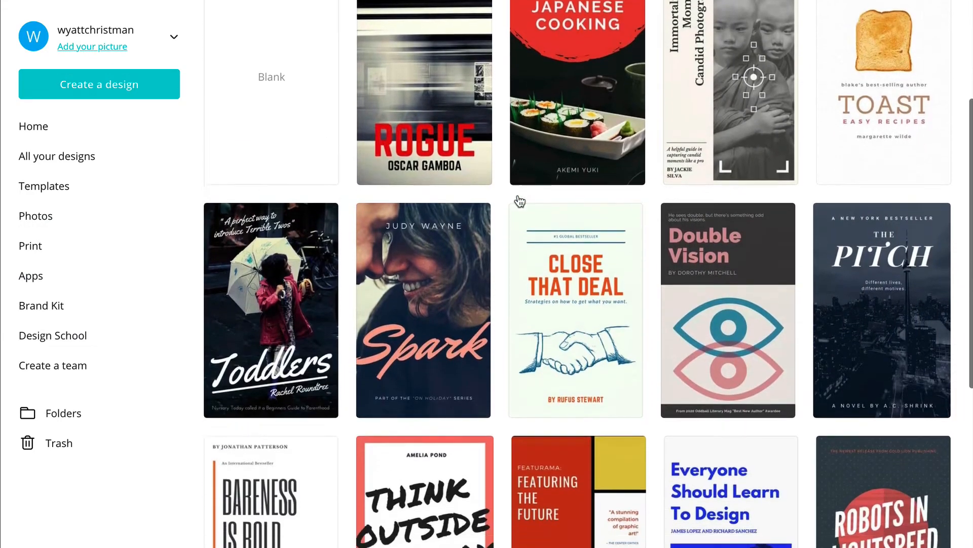
scroll(519, 201, "down", 20)
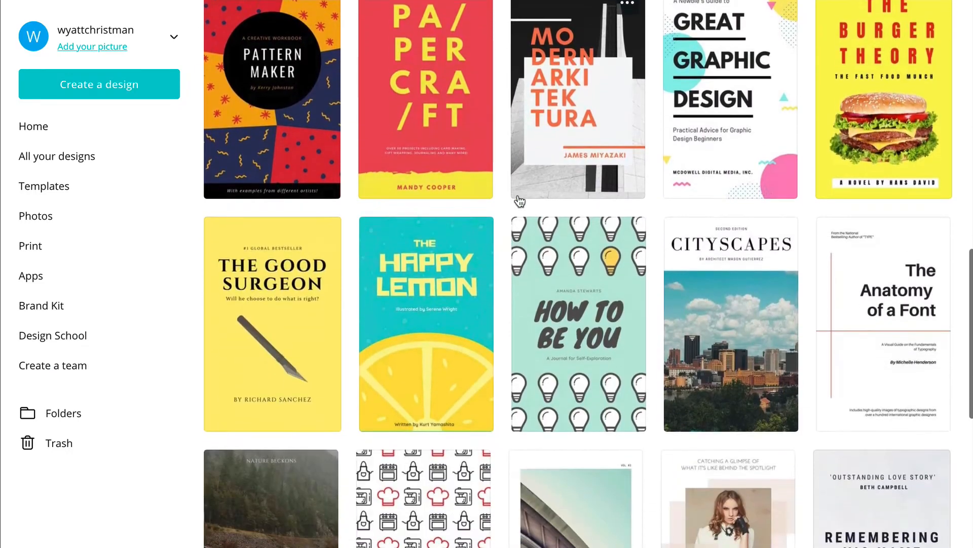
scroll(521, 201, "up", 20)
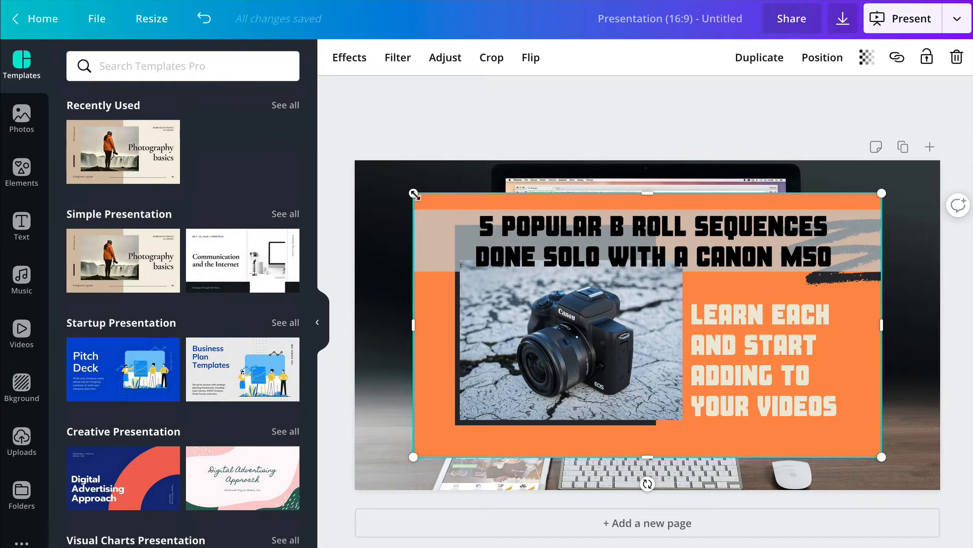
Shrink the orange Canon M50 graphic and fit it over the iMac's screen, keeping its rotation at 0°.
left_click_drag(413, 193, 583, 302)
left_click_drag(745, 355, 660, 246)
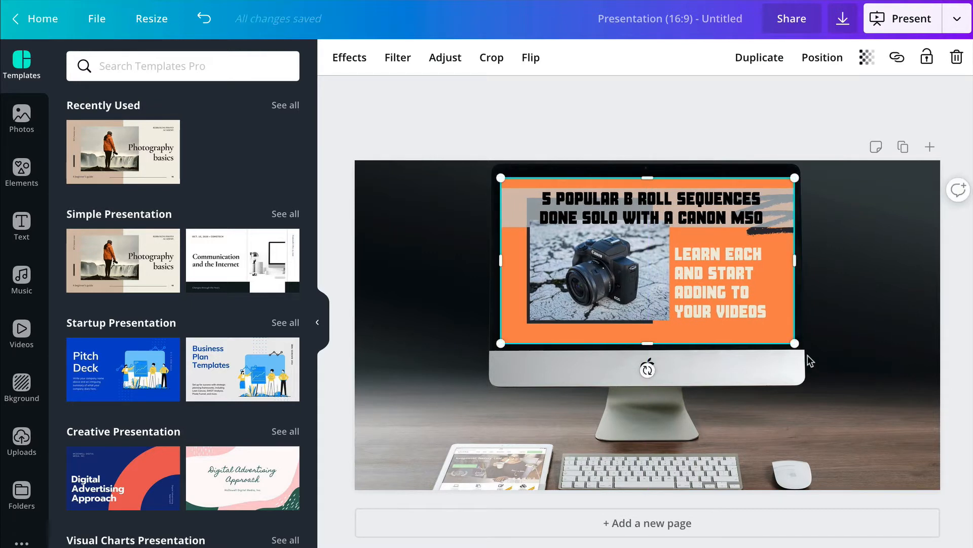
left_click_drag(795, 343, 789, 337)
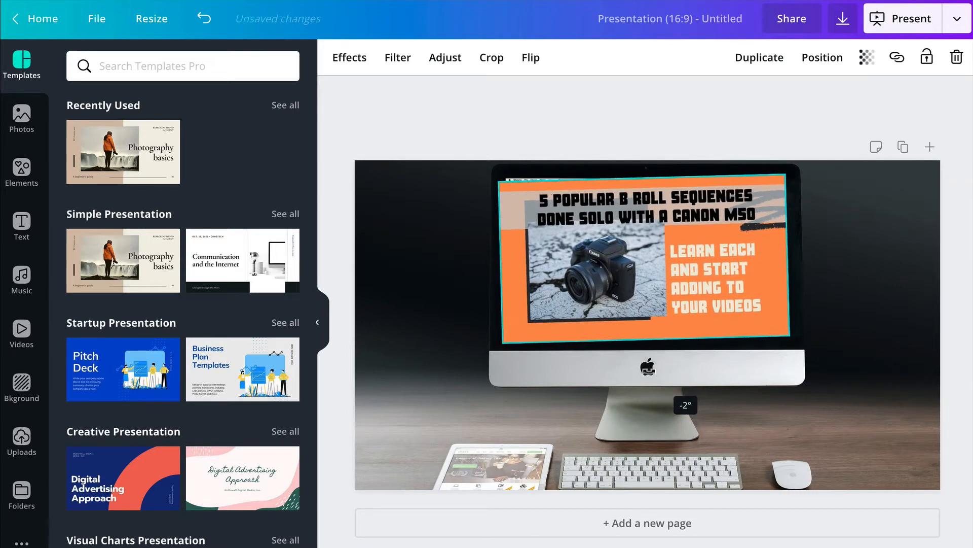
left_click_drag(646, 366, 648, 366)
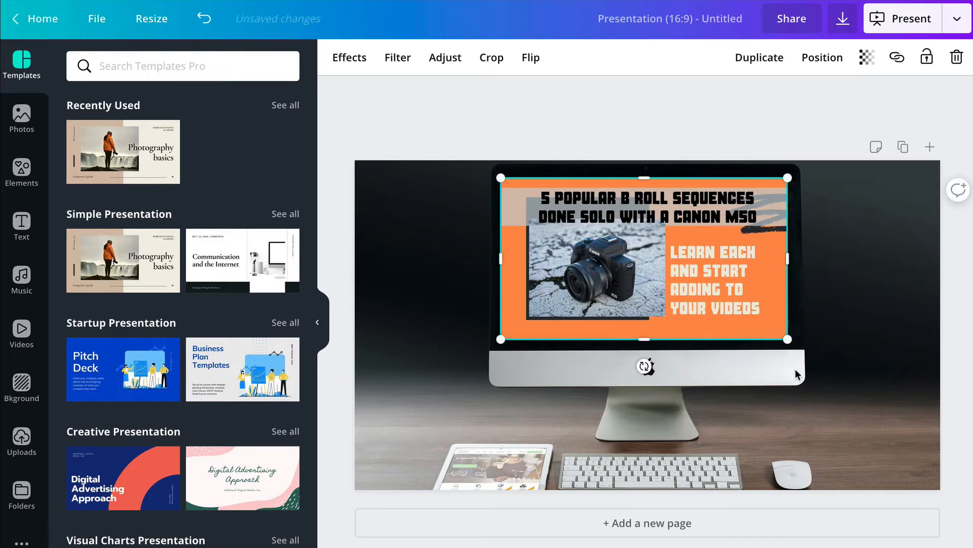
left_click(883, 317)
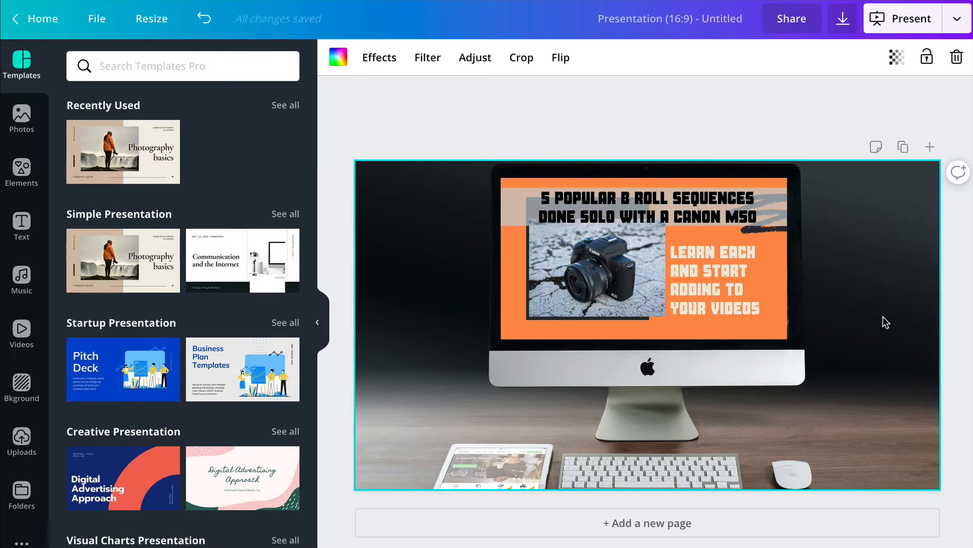
Try tilting the orange graphic slightly on the iMac's screen, and return its rotation to 0°.
left_click(667, 310)
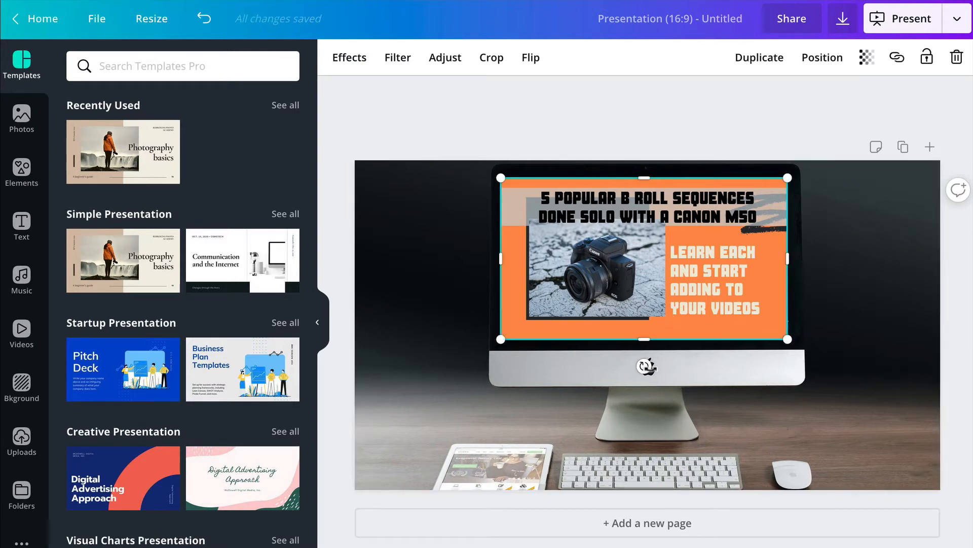
left_click_drag(647, 366, 650, 367)
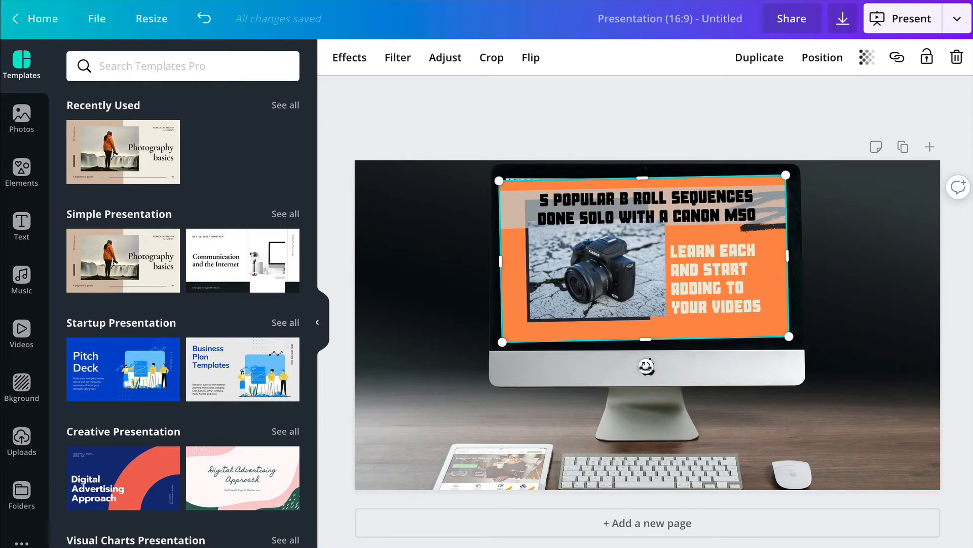
left_click_drag(646, 366, 647, 366)
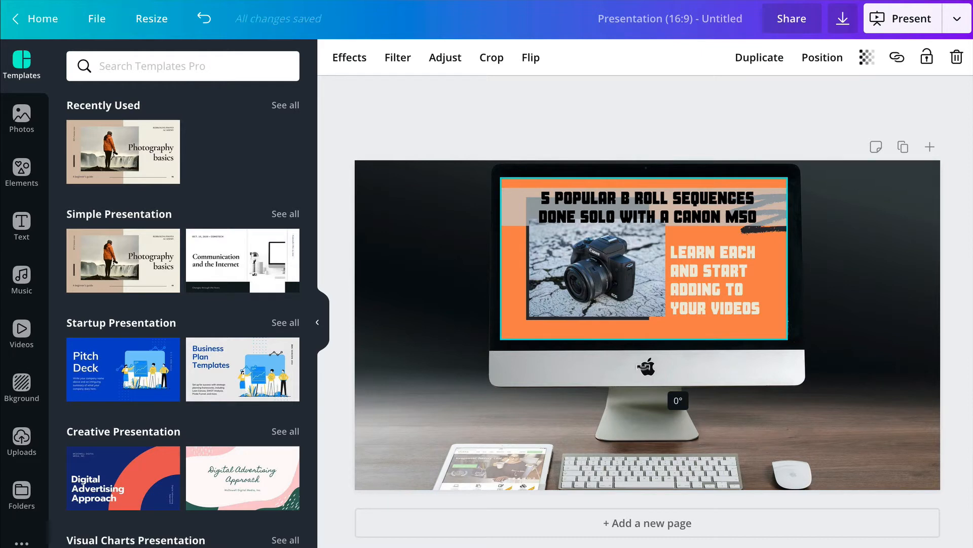
left_click_drag(647, 366, 647, 366)
left_click(847, 303)
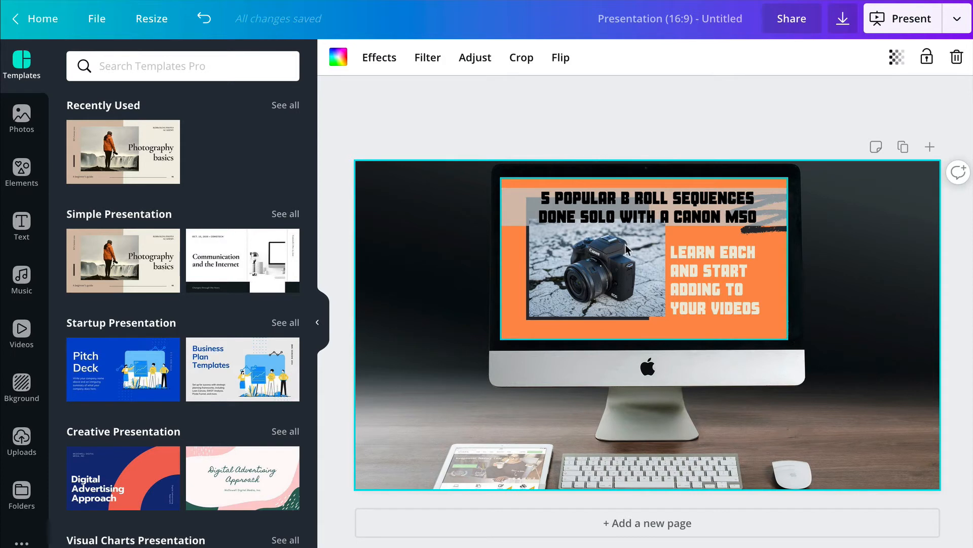
Try shrinking the orange Canon M50 graphic from its upper corner to about 769 × 432 on the iMac's screen.
left_click(601, 238)
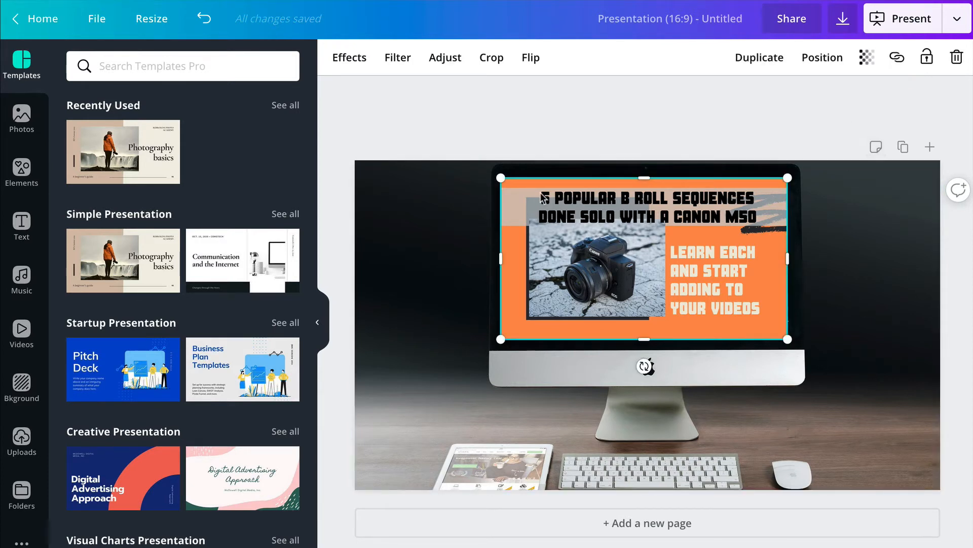
left_click_drag(500, 178, 555, 212)
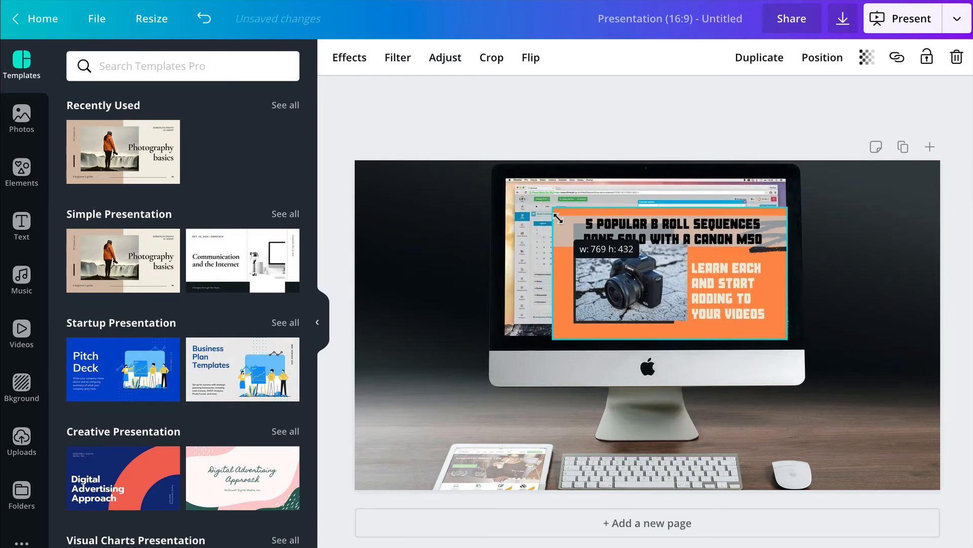
Place the portrait photo over the iMac's screen and resize it to cover the orange graphic.
left_click_drag(504, 251, 599, 300)
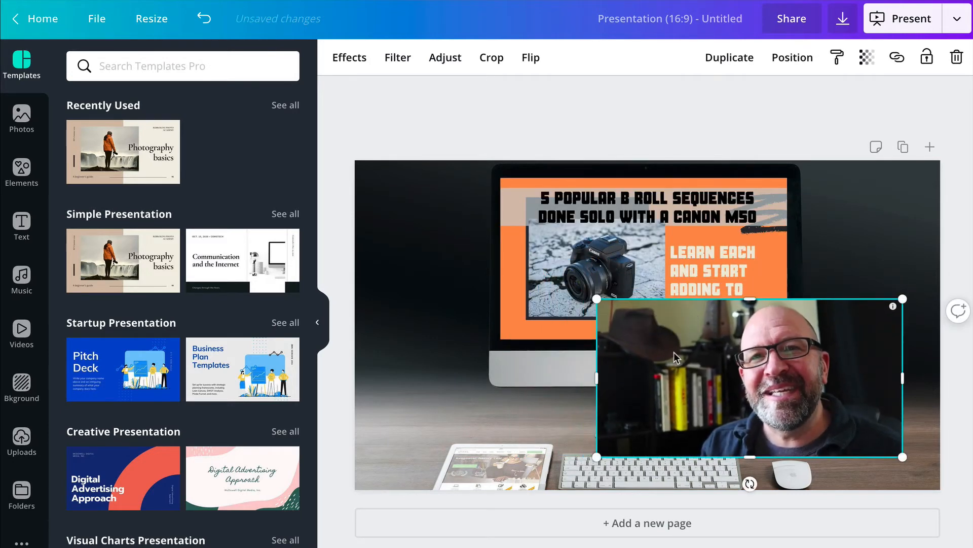
left_click_drag(674, 351, 573, 232)
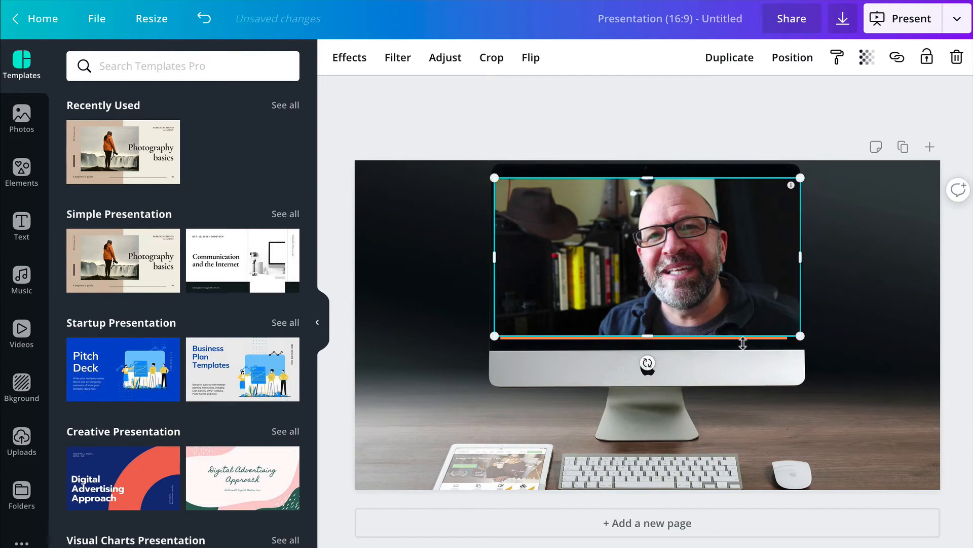
left_click_drag(800, 336, 785, 336)
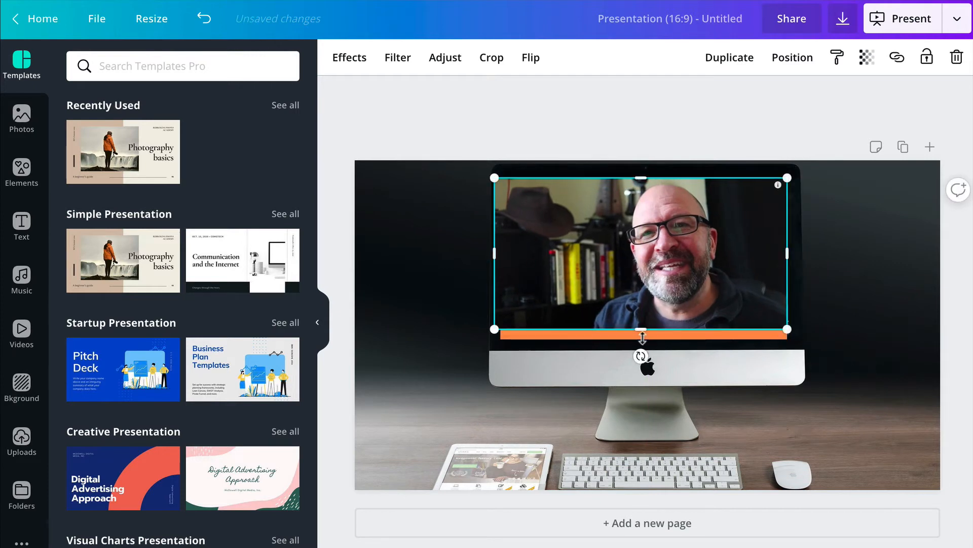
left_click_drag(641, 333, 635, 338)
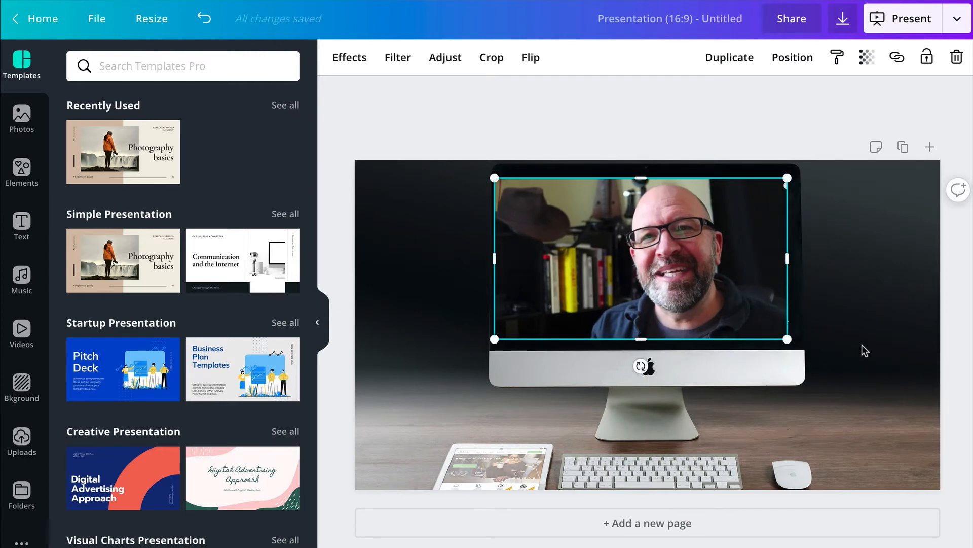
left_click(869, 340)
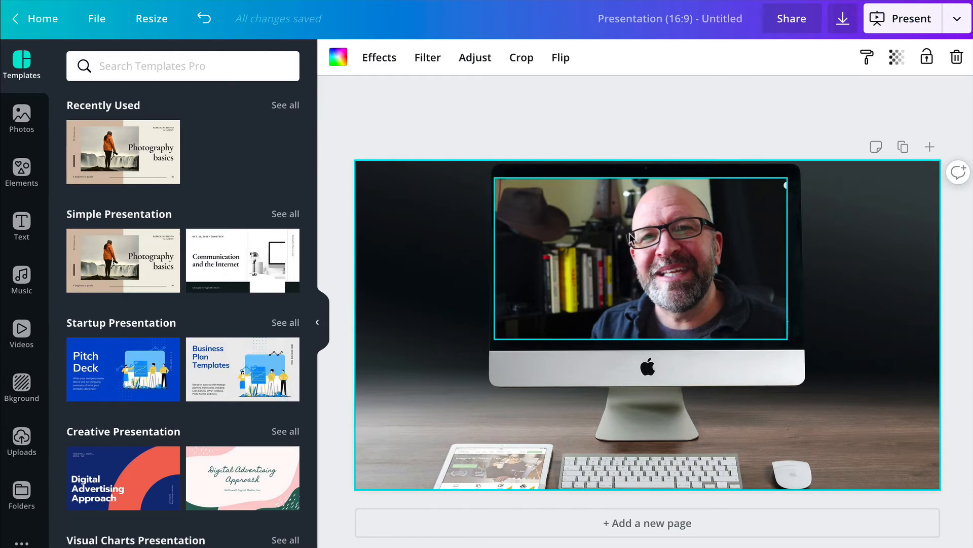
Shrink and crop the portrait photo so it sits beside the camera, over the text in the orange graphic.
left_click(538, 219)
left_click_drag(494, 178, 616, 231)
left_click_drag(619, 281, 657, 286)
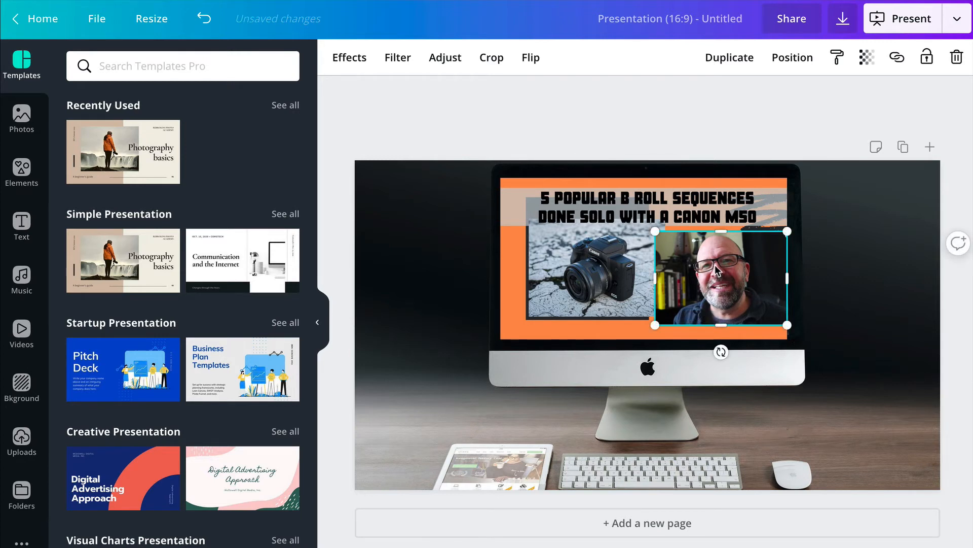
left_click_drag(717, 270, 724, 271)
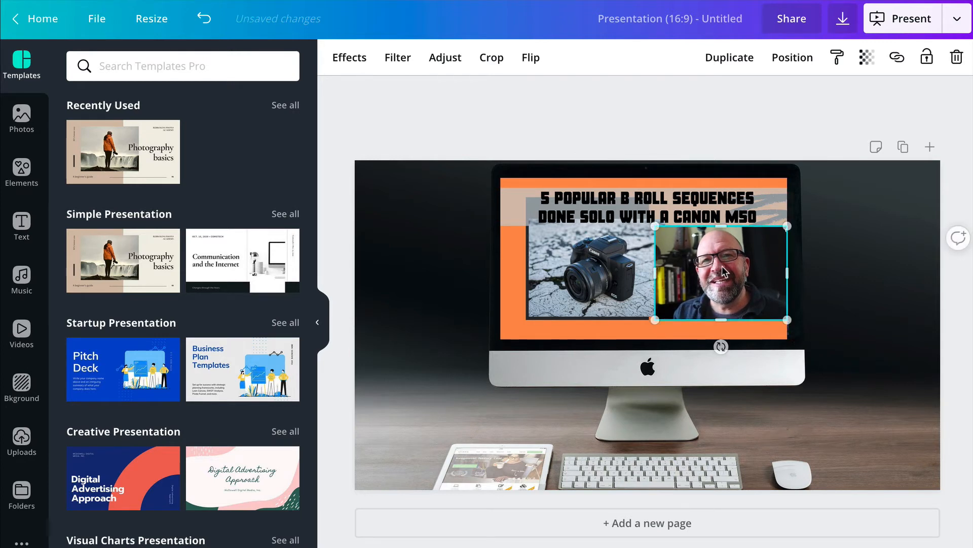
left_click(862, 337)
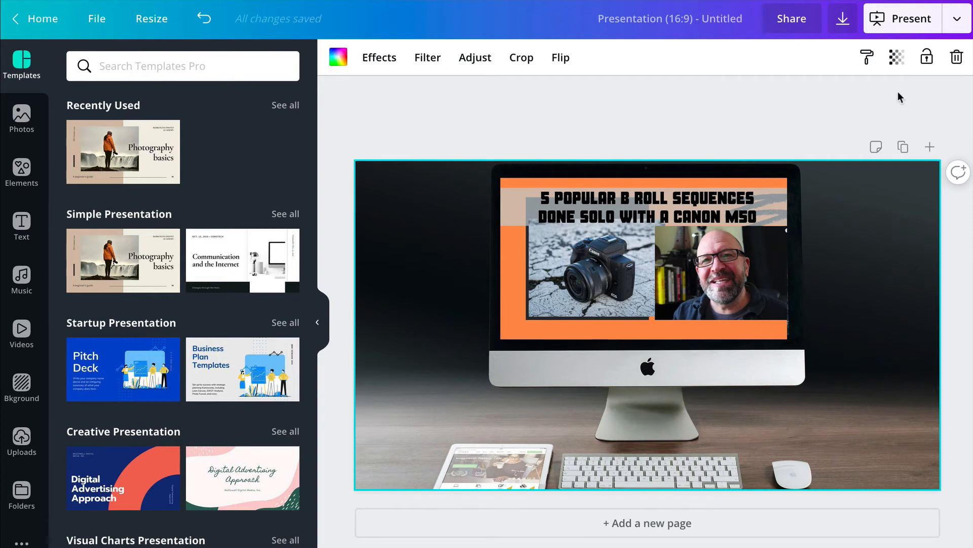
Rename the design as "Name Here".
left_click(679, 17)
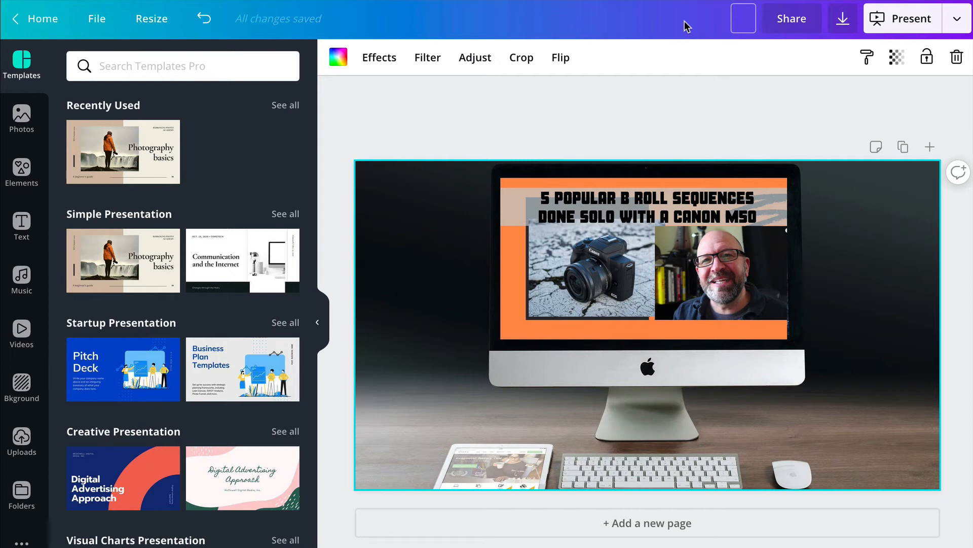
type("Name Here")
key("Return")
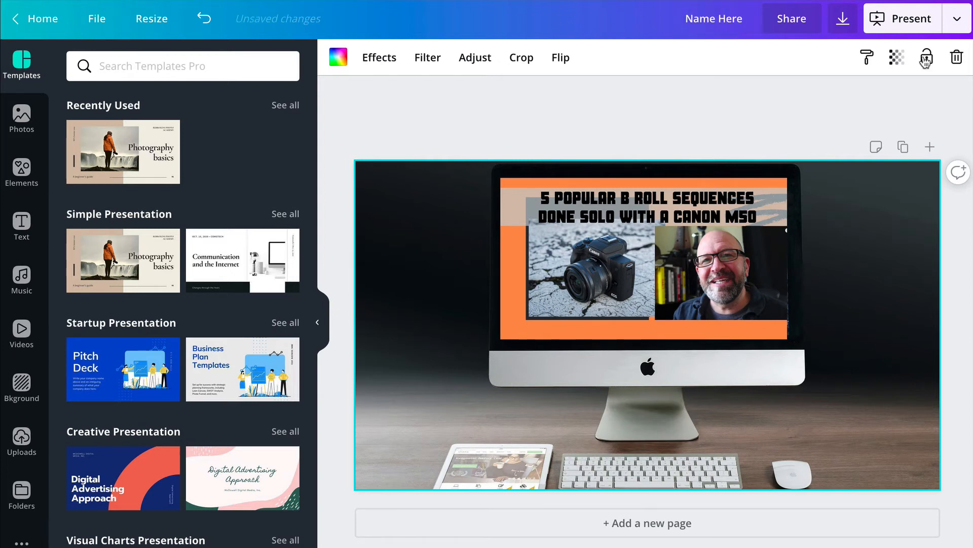
Download the design as a JPG at 1x size and 80% quality, saving the file to the computer.
left_click(956, 19)
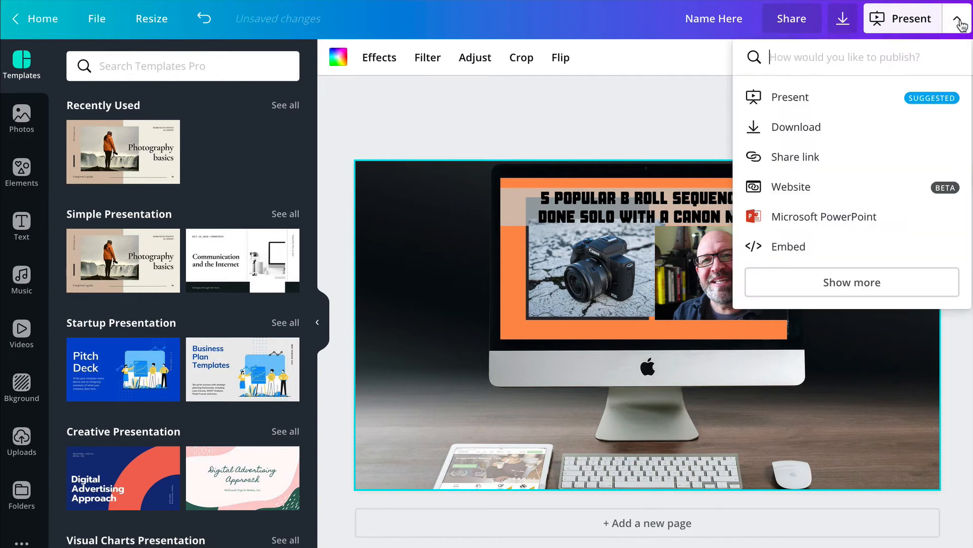
left_click(816, 127)
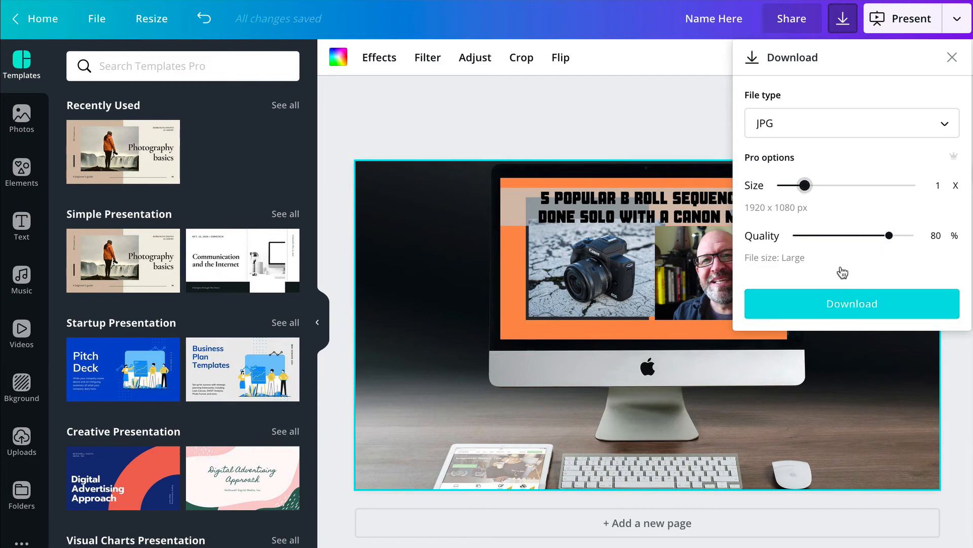
left_click(861, 307)
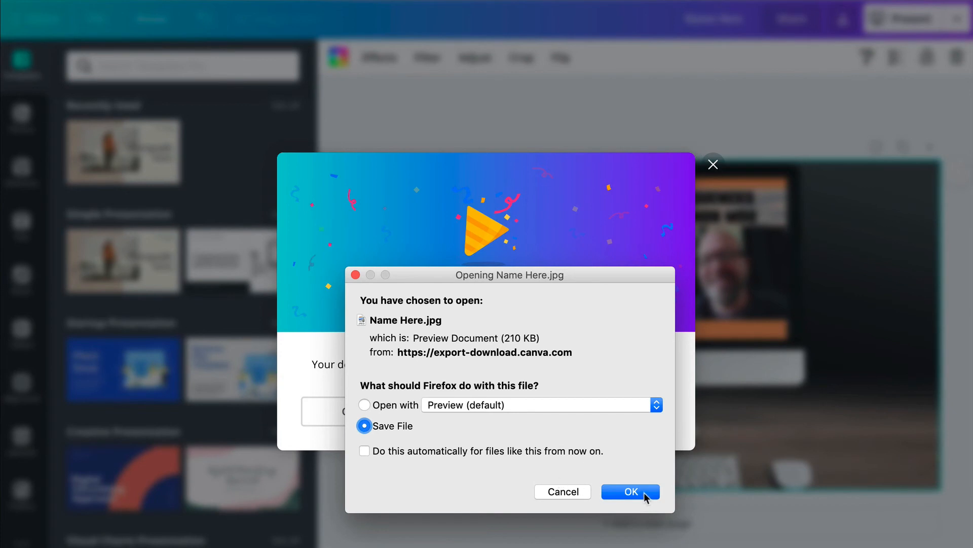
left_click(631, 491)
left_click(360, 417)
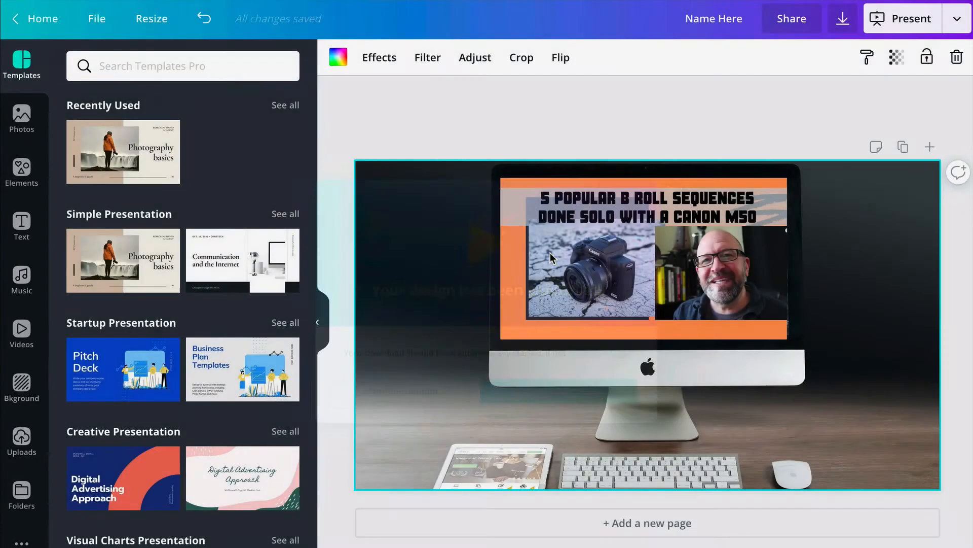